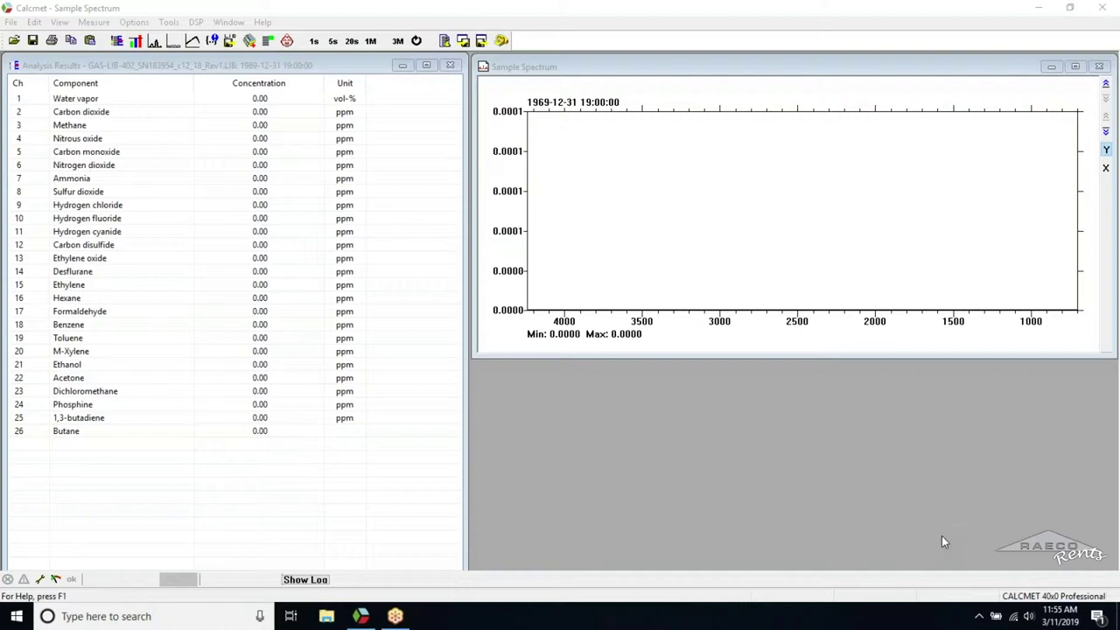
From the application settings, create a new gas library named 'Demo'
left_click(134, 23)
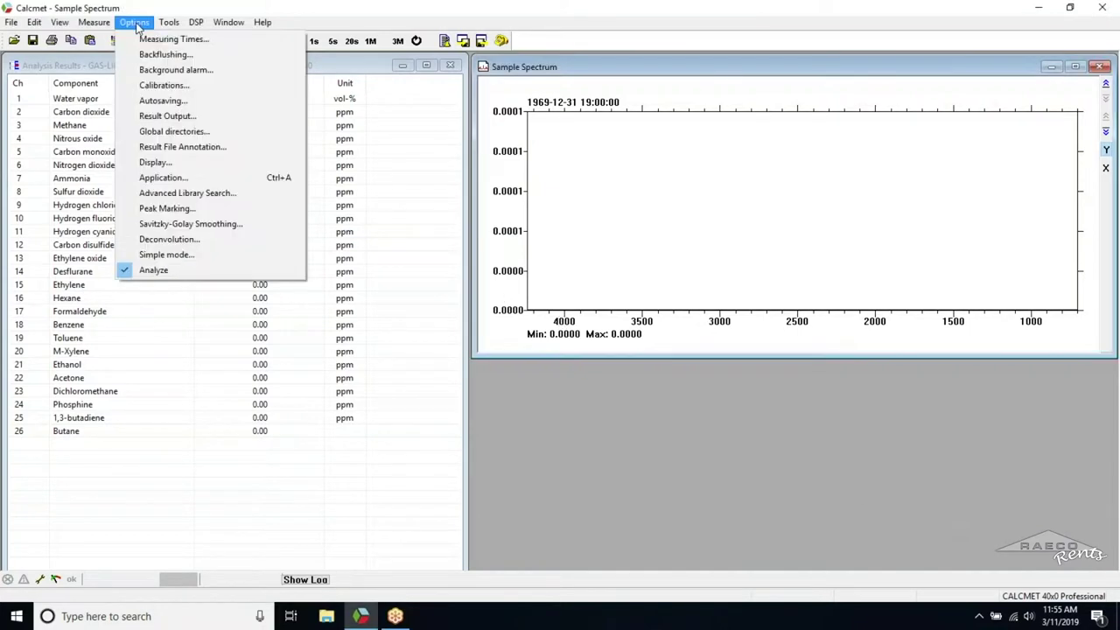
left_click(163, 177)
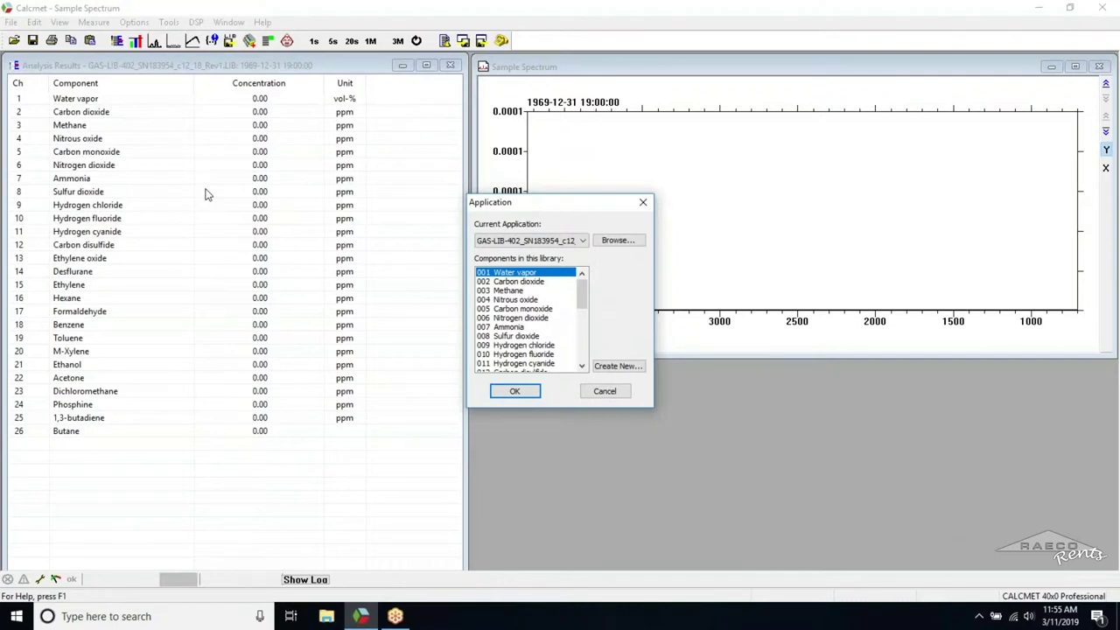
left_click(616, 367)
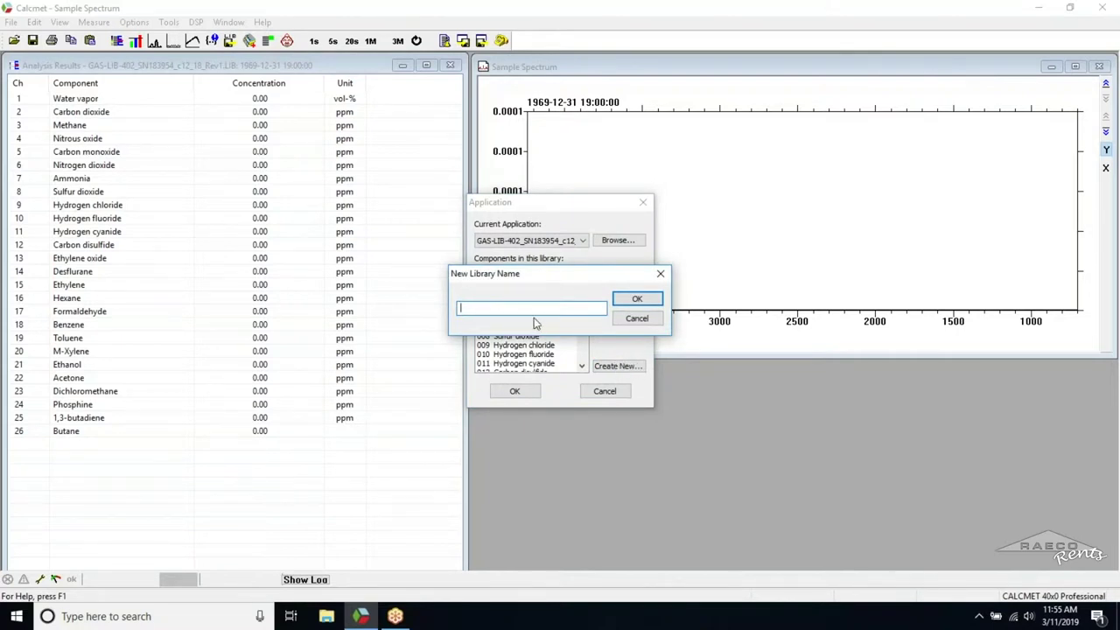
type("Demo")
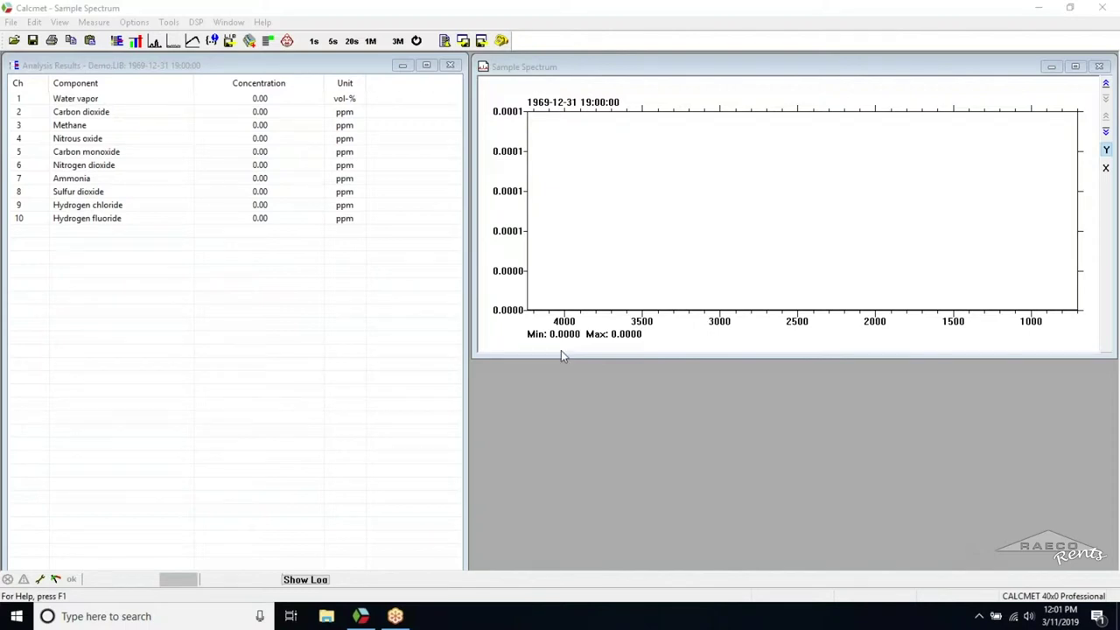
left_click(34, 21)
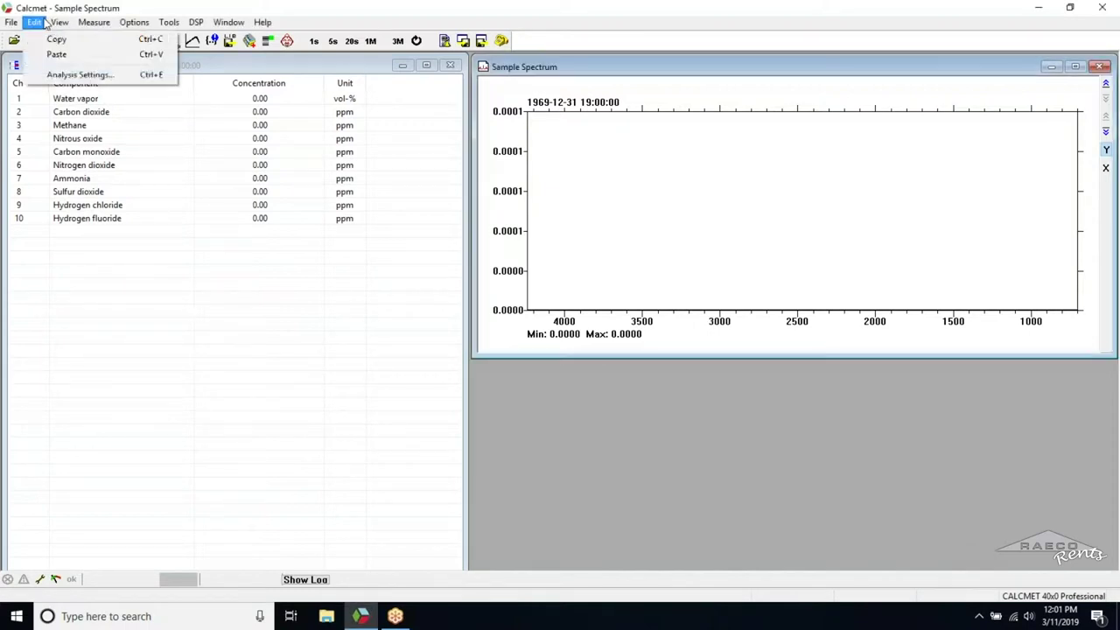
left_click(41, 74)
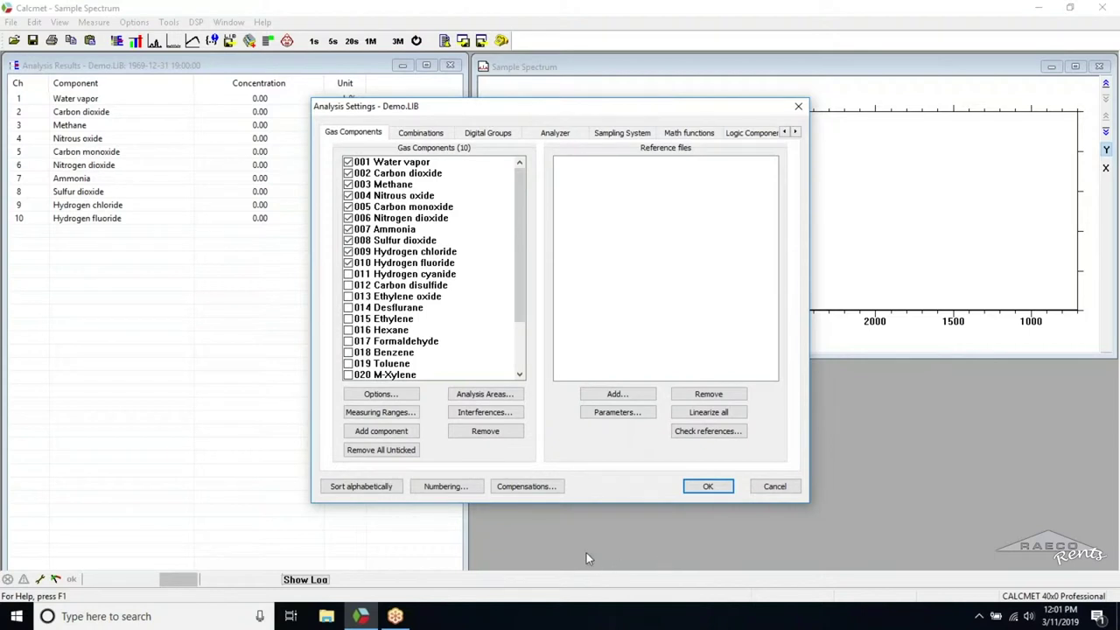
left_click(348, 274)
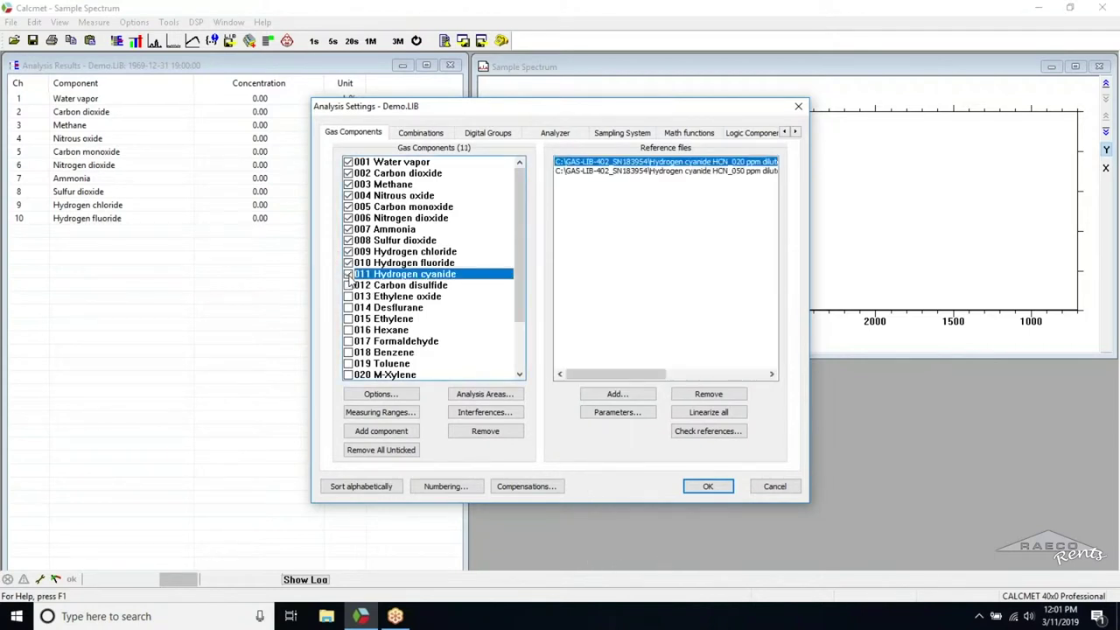
left_click(348, 275)
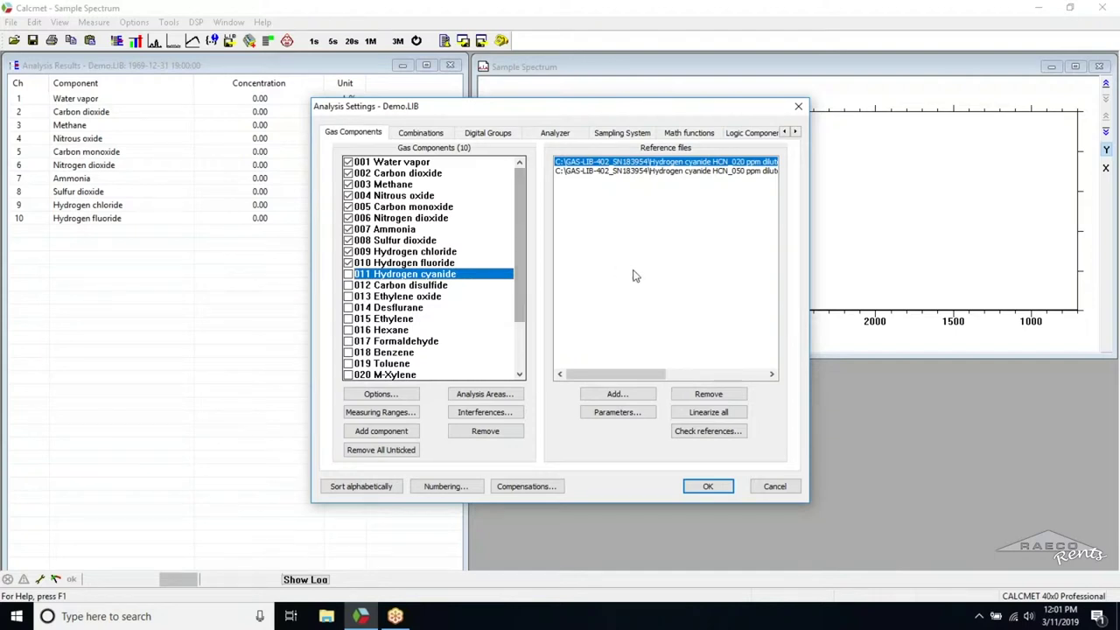
left_click(708, 488)
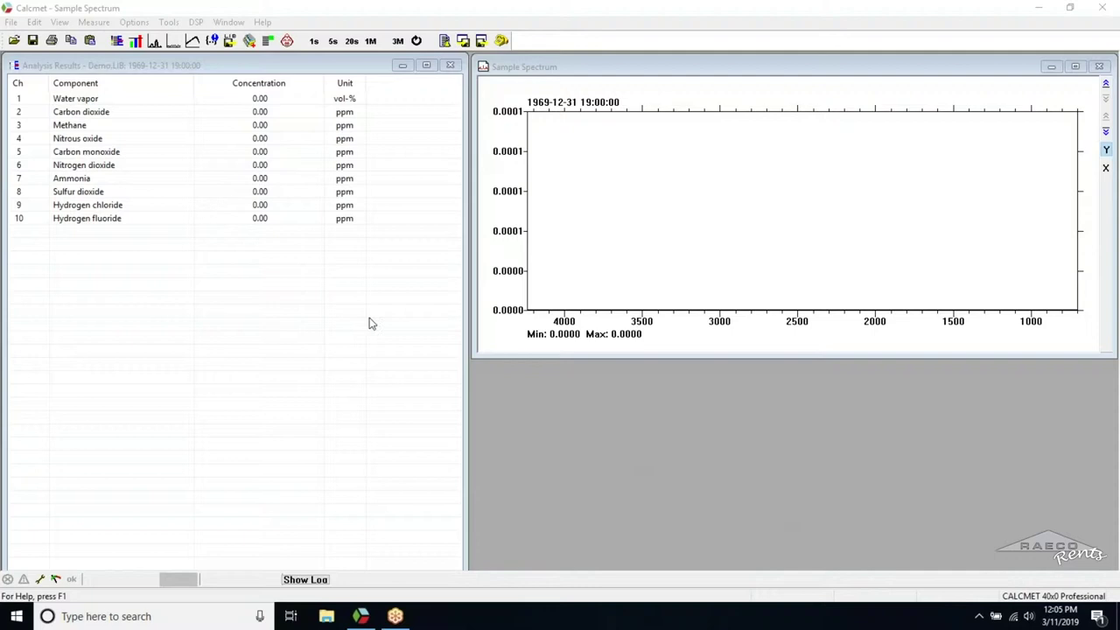
In the Demo library's Analysis Settings, add a new gas component and select entry 026
left_click(33, 22)
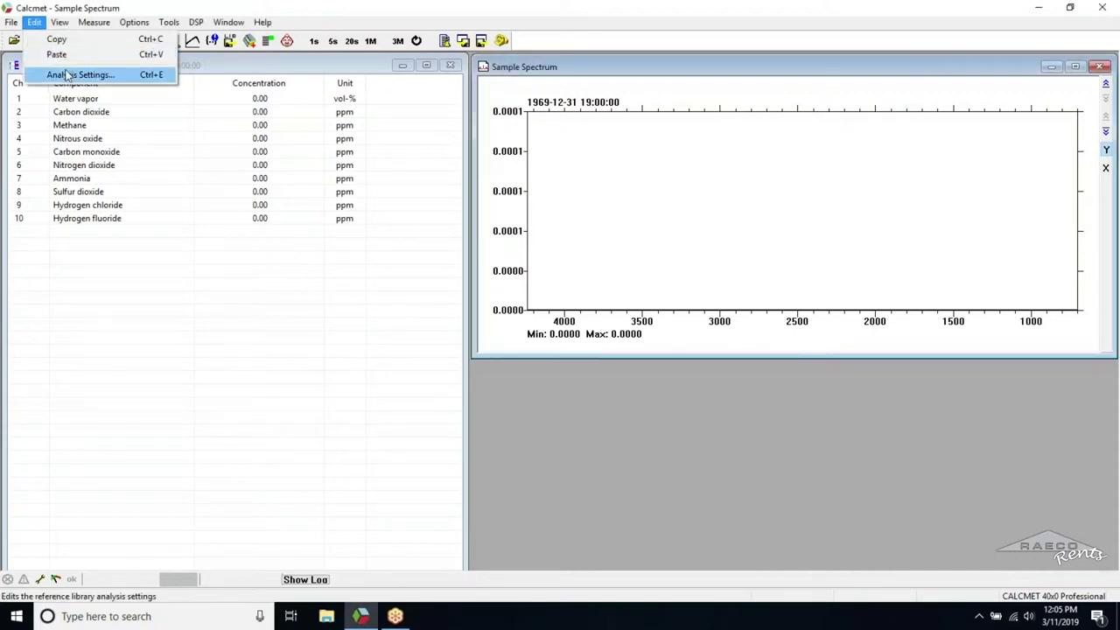
left_click(63, 74)
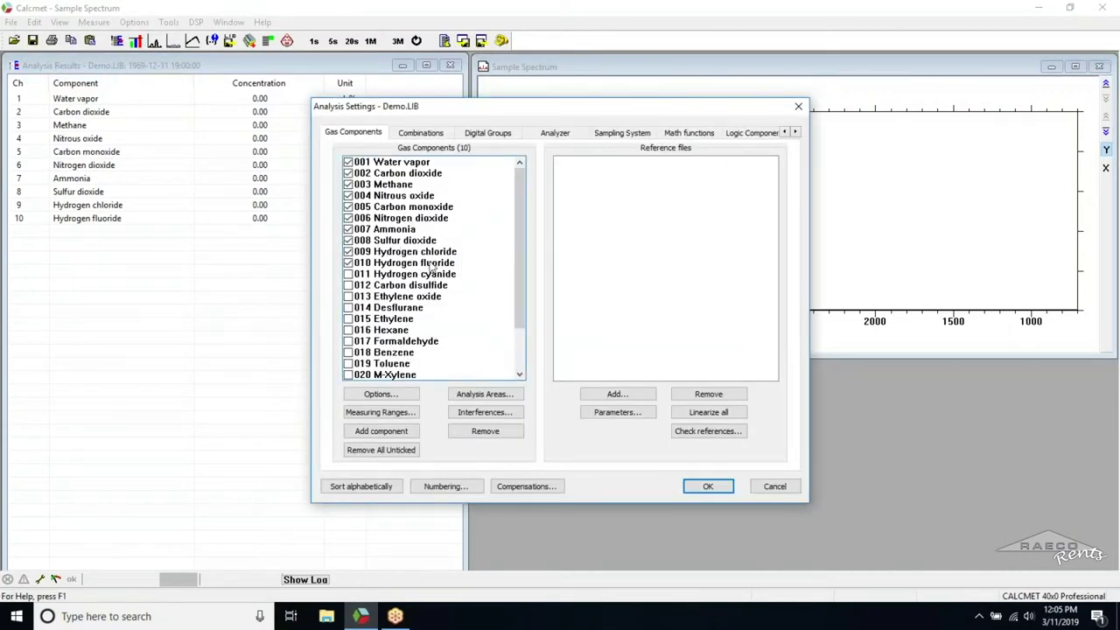
left_click(385, 432)
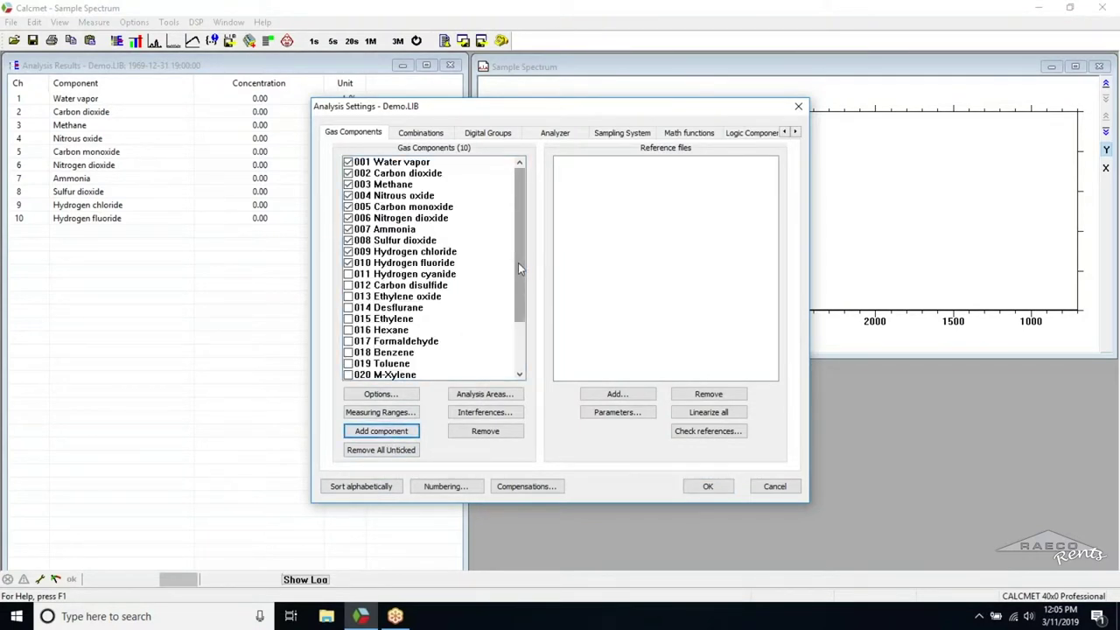
left_click_drag(517, 263, 518, 350)
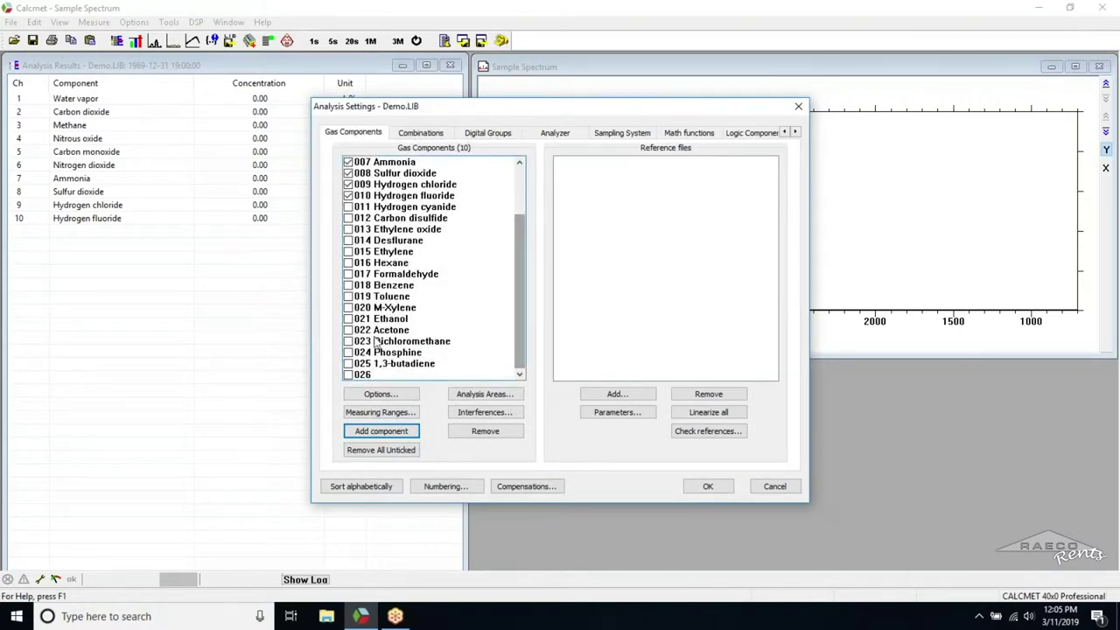
left_click(376, 375)
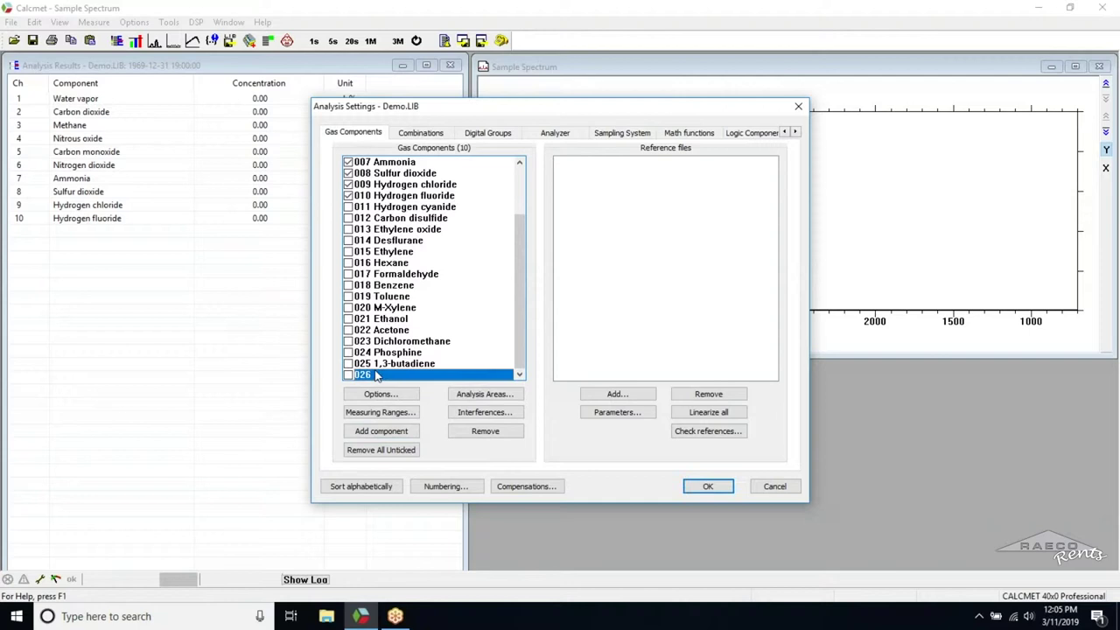
Browse the LibrarySearch_SN183954 reference files for component 026 and begin a search
left_click(591, 394)
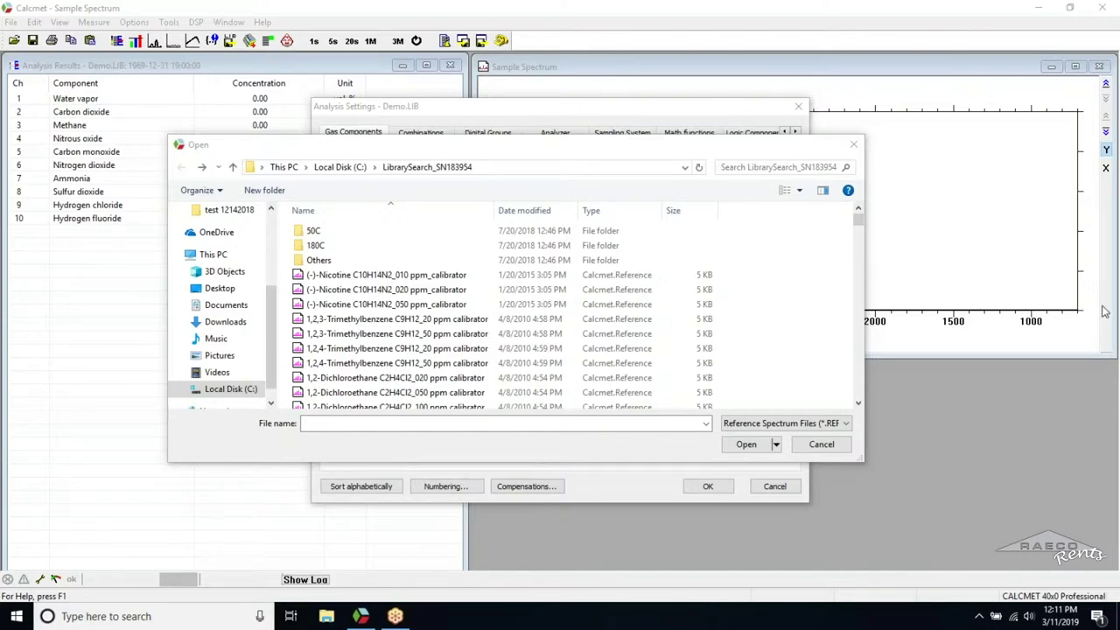
left_click(754, 166)
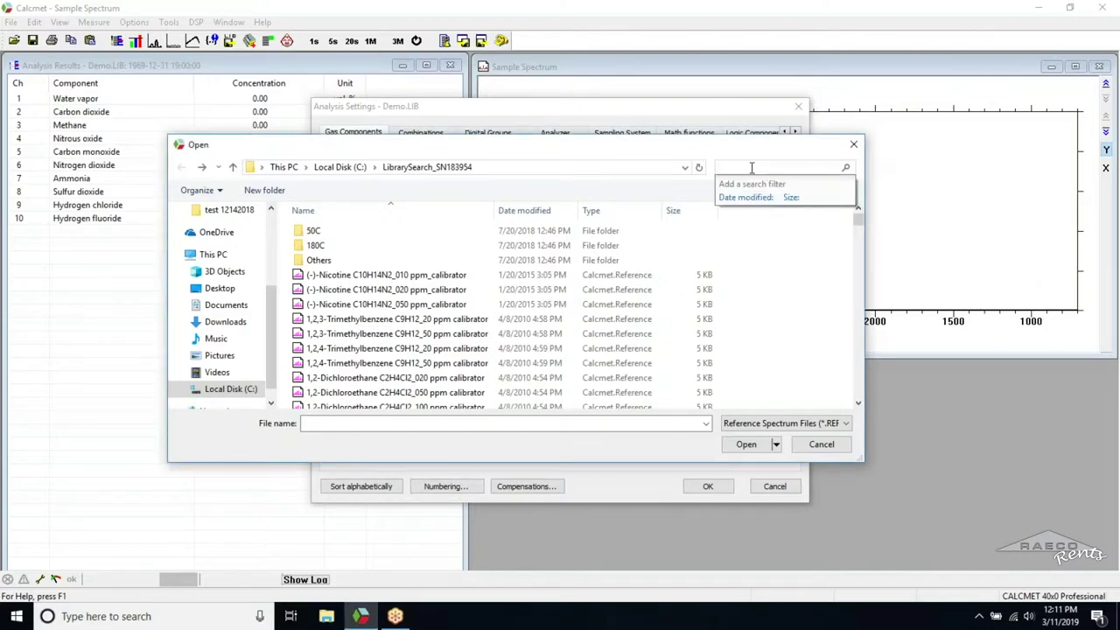
Search for Butane and load the C4H10 020, 050 and 100 ppm diluted reference spectra
type("Butane")
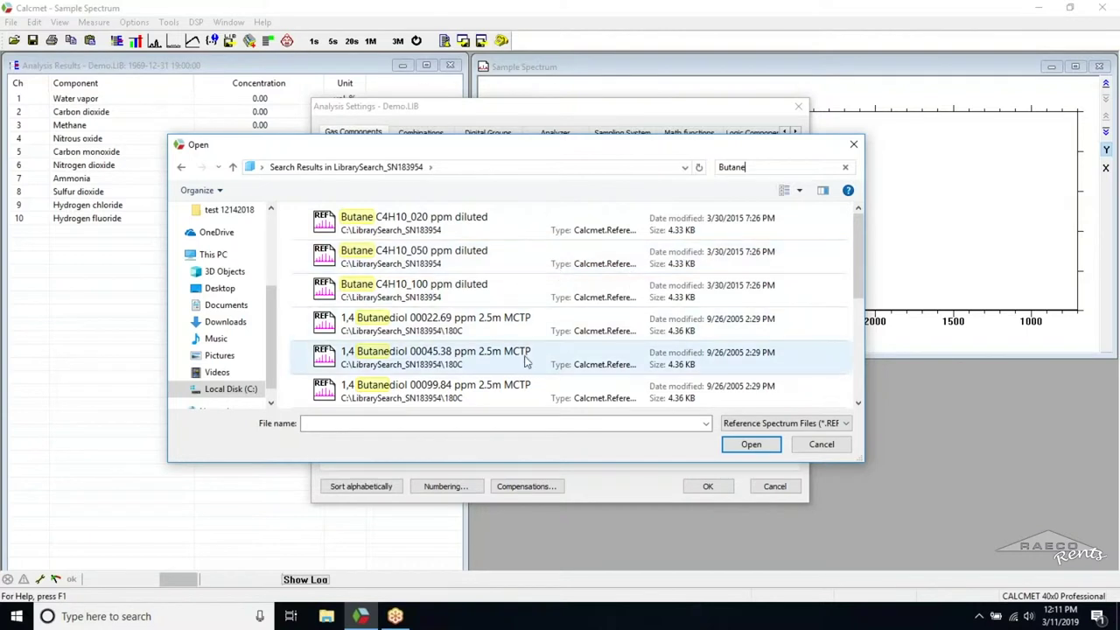
left_click(978, 539)
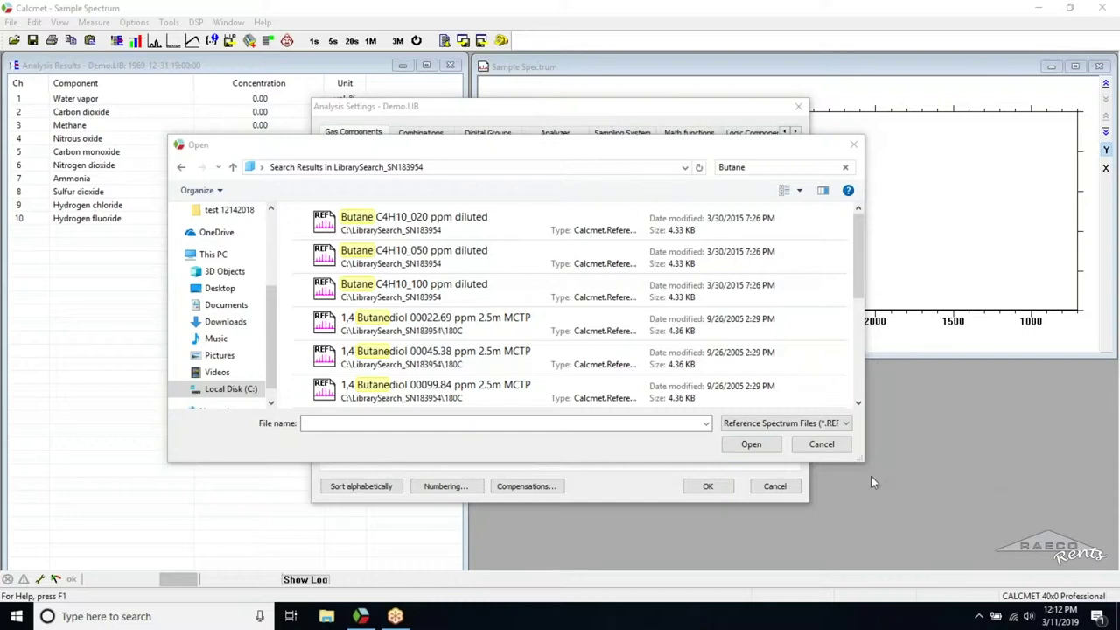
left_click(480, 217)
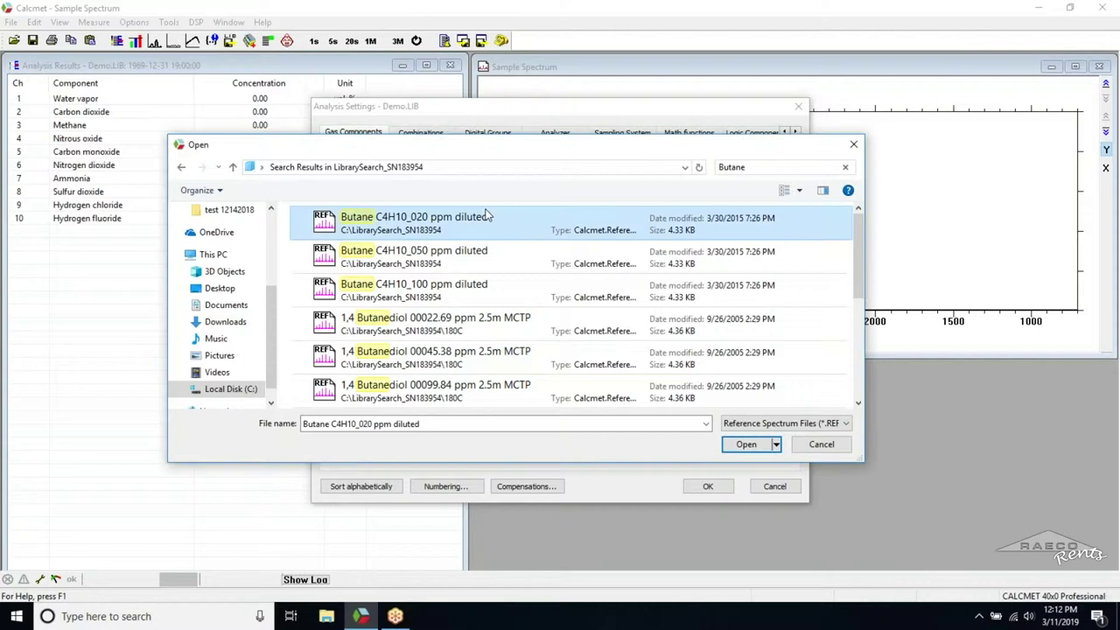
left_click(449, 285, "shift")
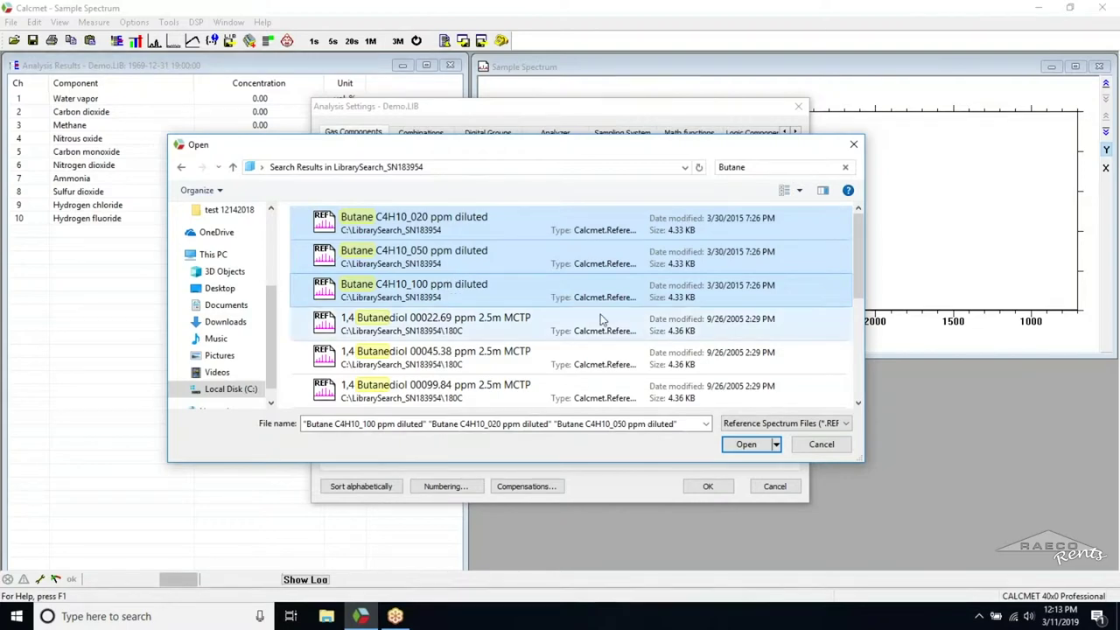
left_click(745, 447)
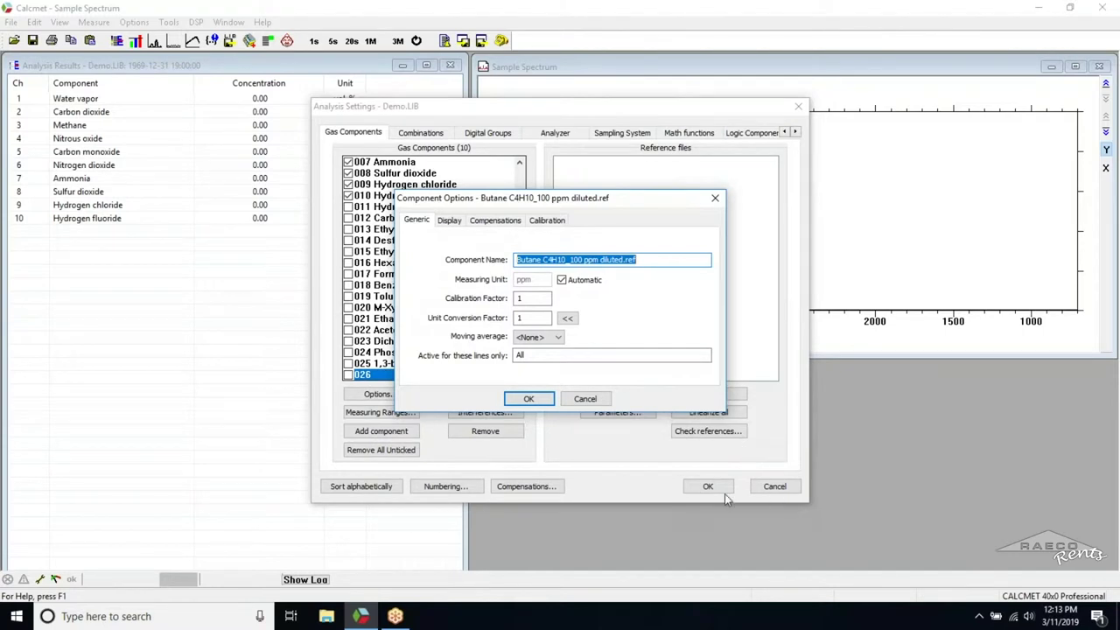
Shorten component 026's name to 'Butane' and confirm its options
left_click_drag(647, 261, 542, 261)
key("BackSpace")
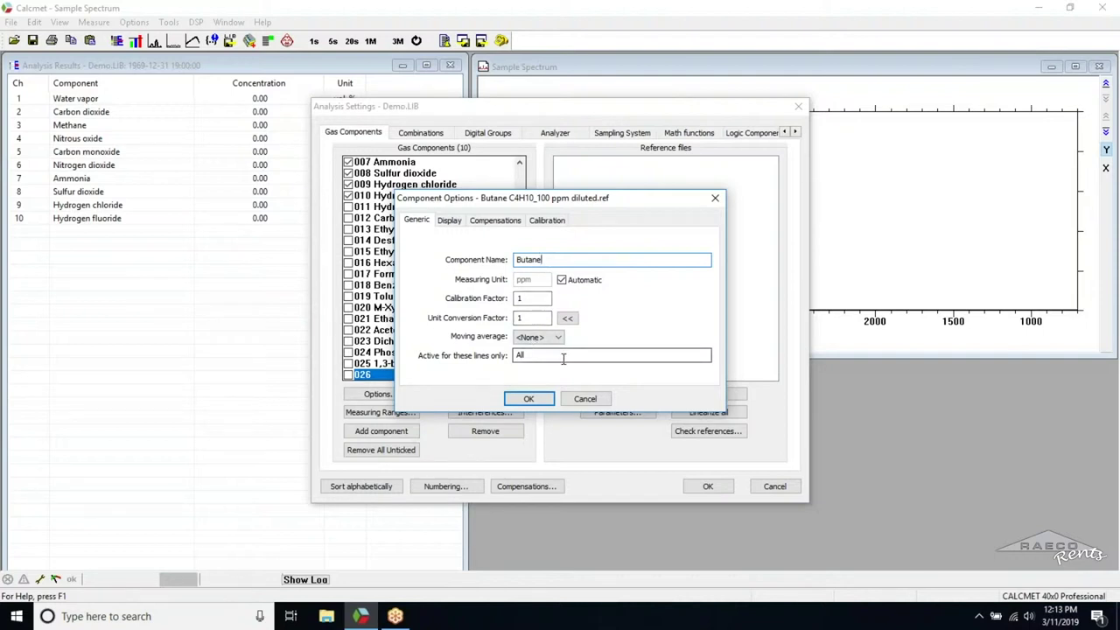
left_click(541, 399)
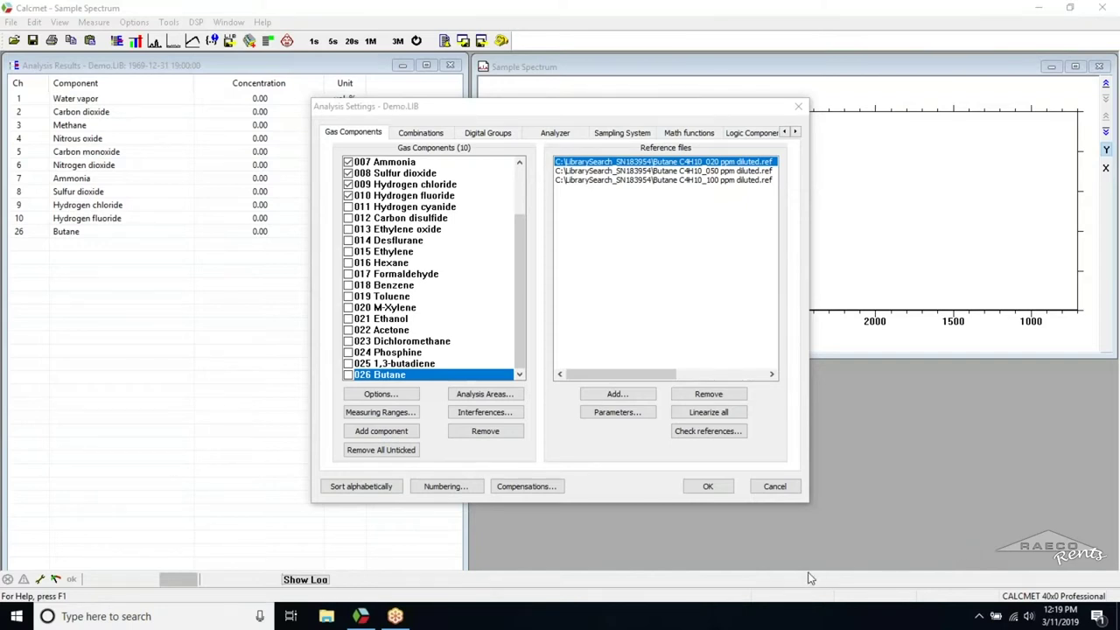
Disable Butane's analysis areas 1 and 2
left_click(484, 395)
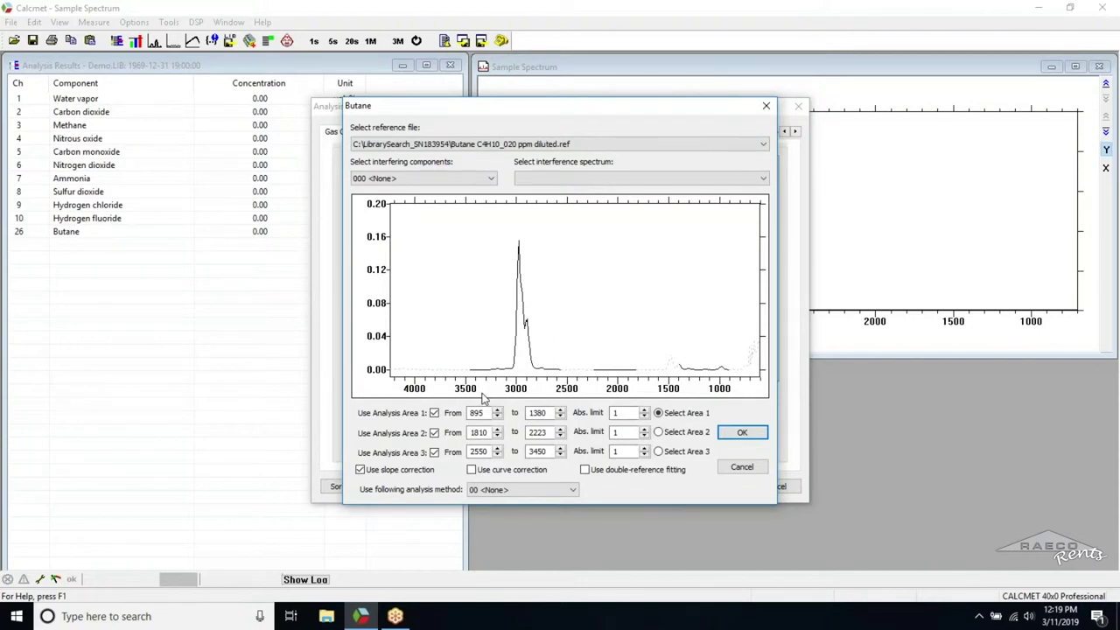
left_click(434, 413)
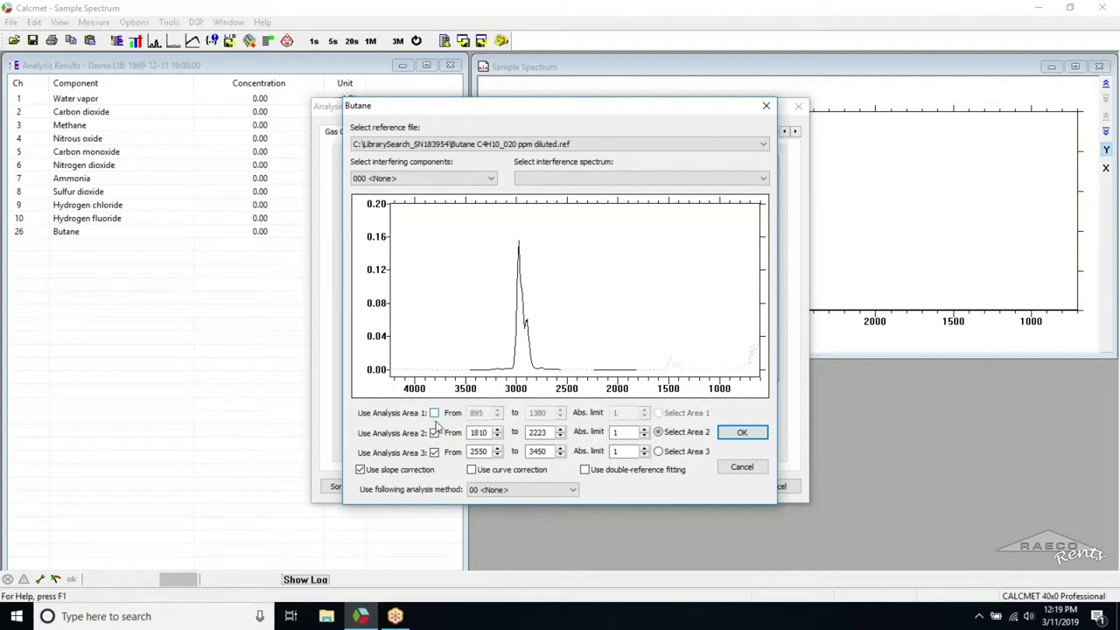
left_click(433, 432)
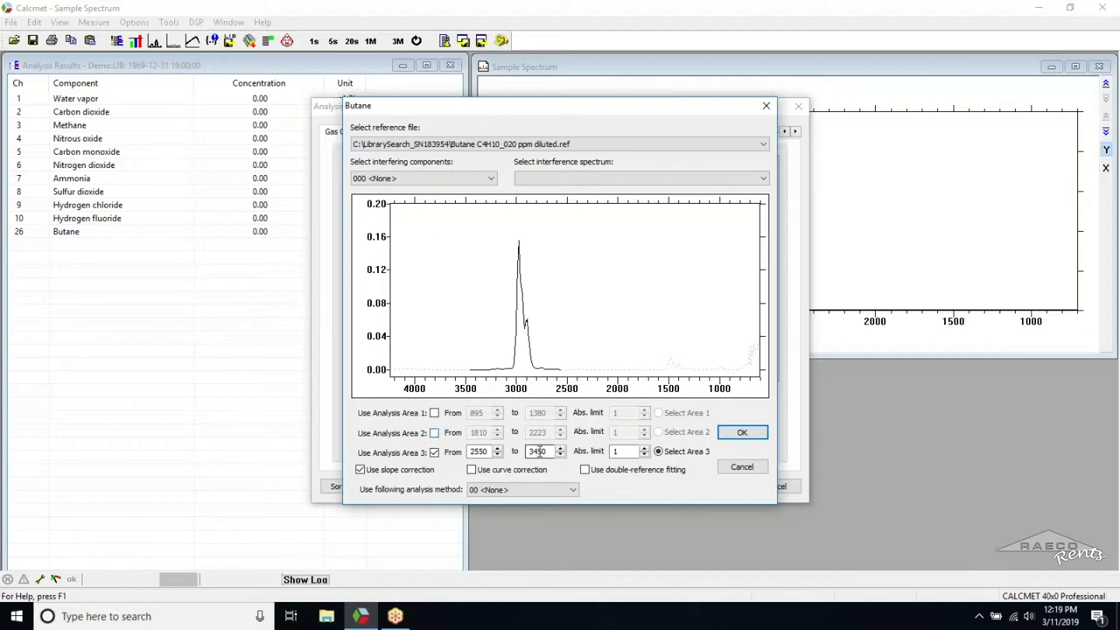
Set analysis area 3 to span 2786–3069 and confirm
left_click(498, 448)
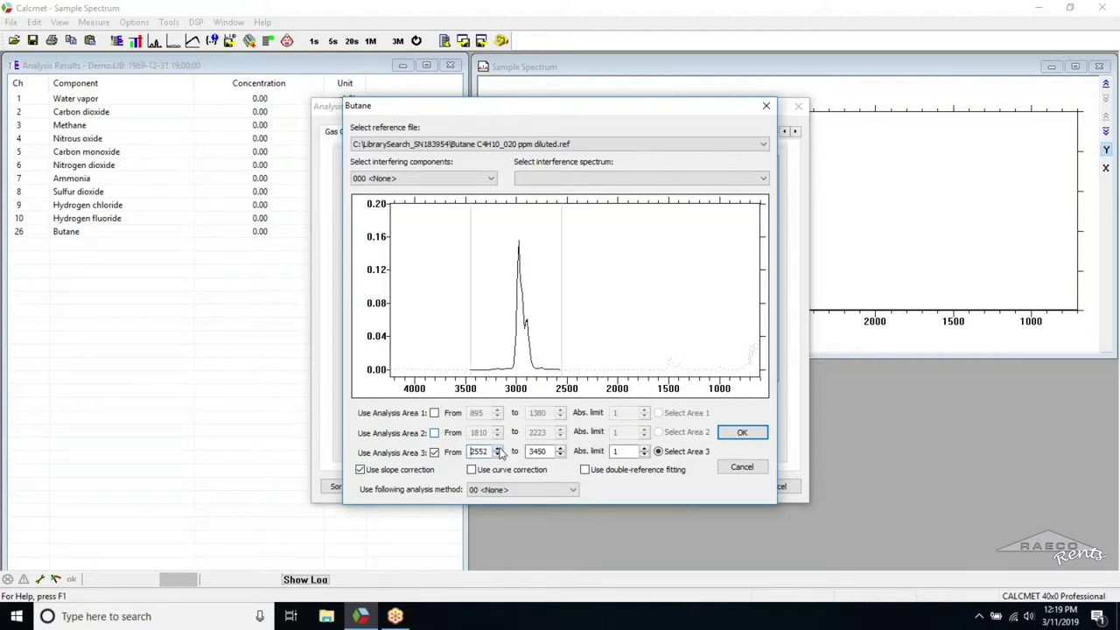
left_click(498, 448)
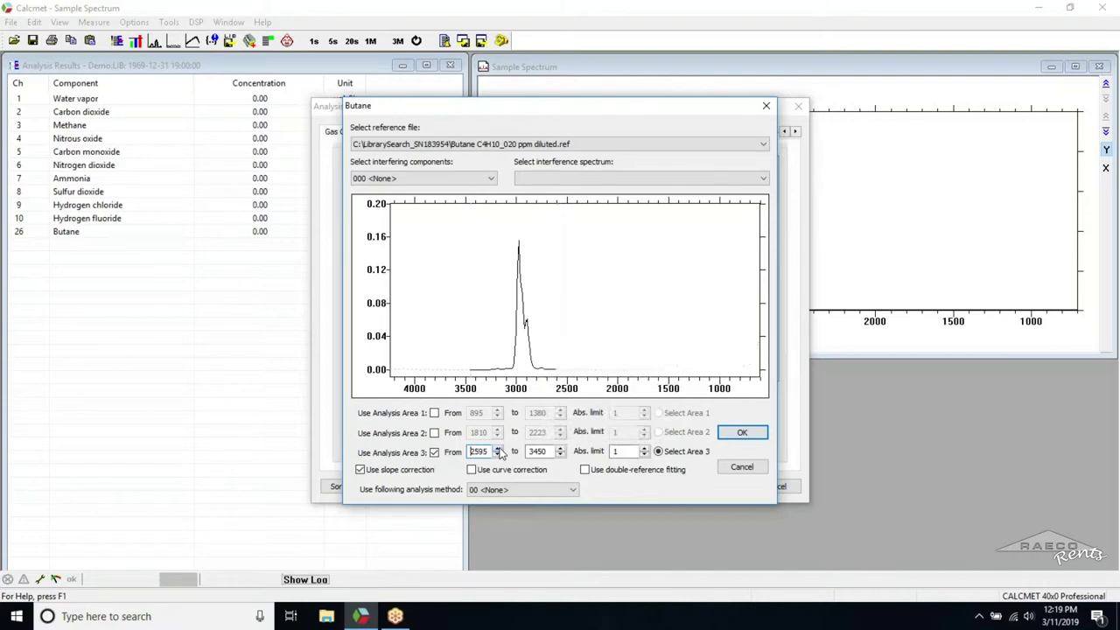
left_click(498, 448)
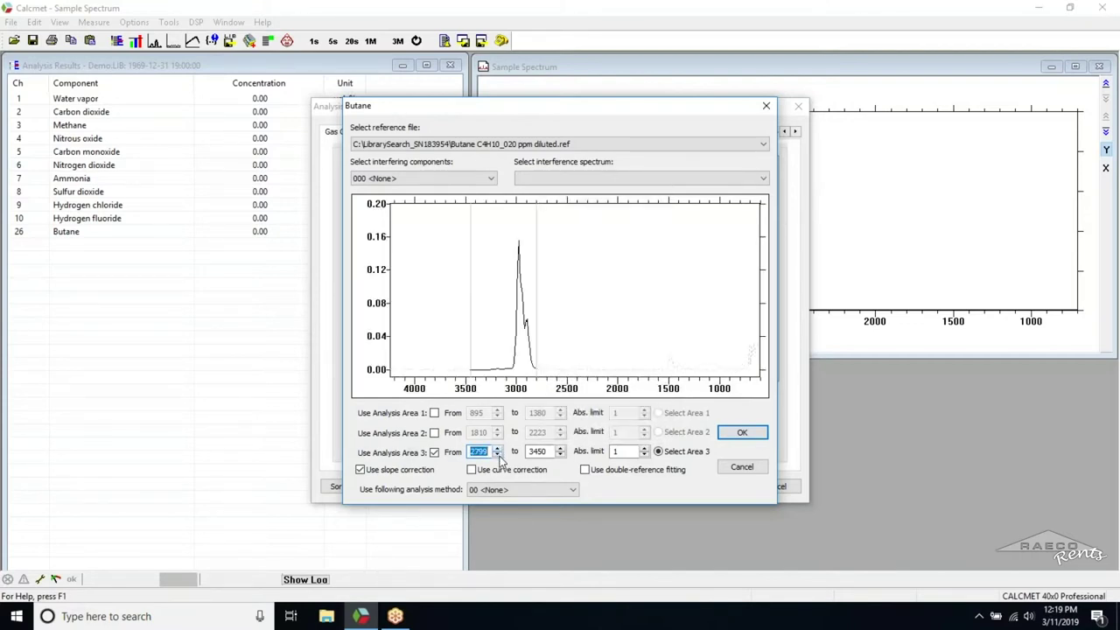
left_click(498, 455)
left_click(497, 455)
left_click(499, 456)
left_click(561, 449)
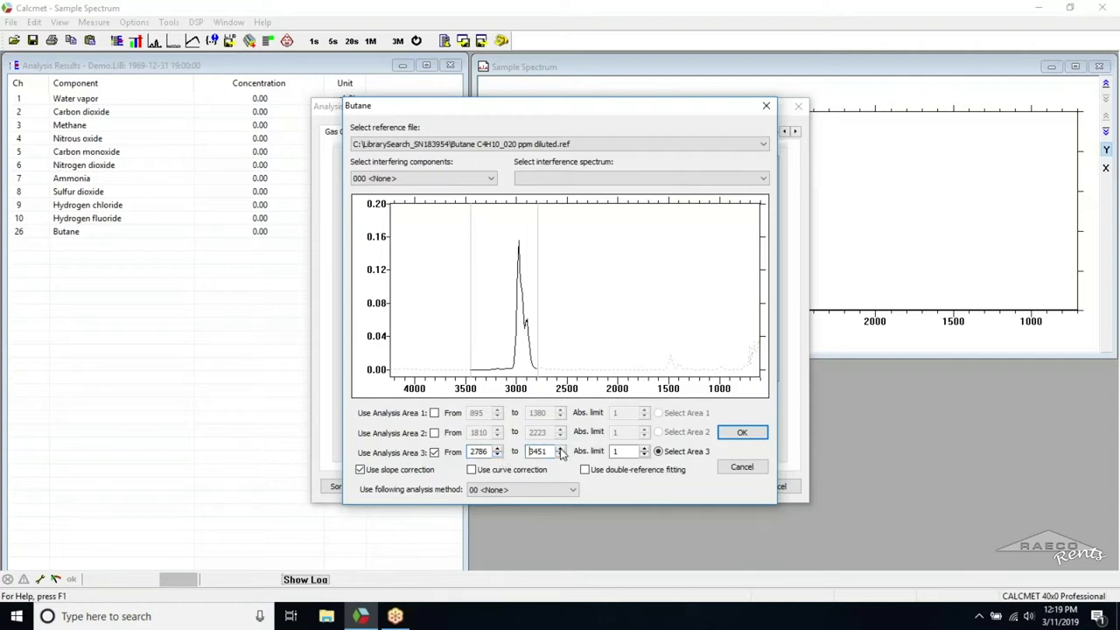
left_click(561, 456)
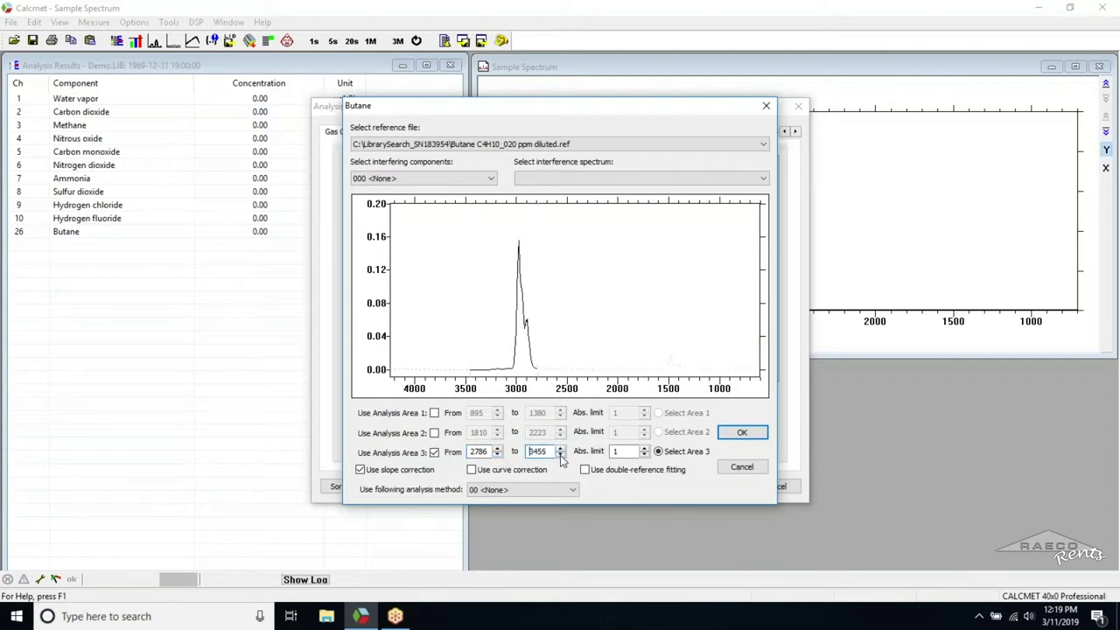
left_click_drag(561, 455, 560, 456)
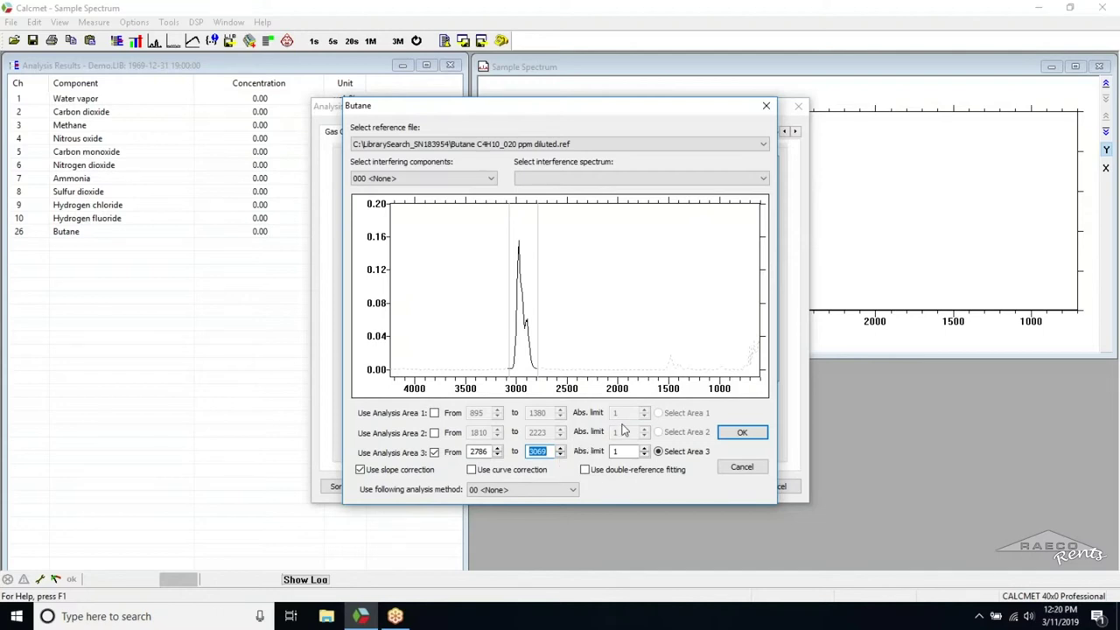
left_click(736, 437)
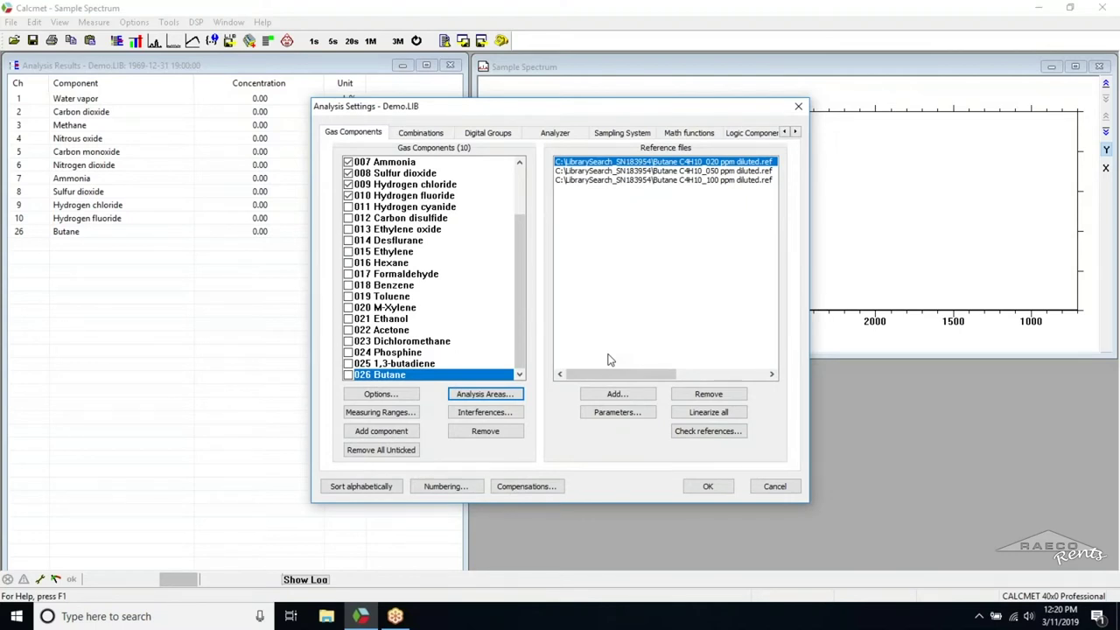
Tick 026 Butane as an active component and close Analysis Settings with OK
left_click(348, 375)
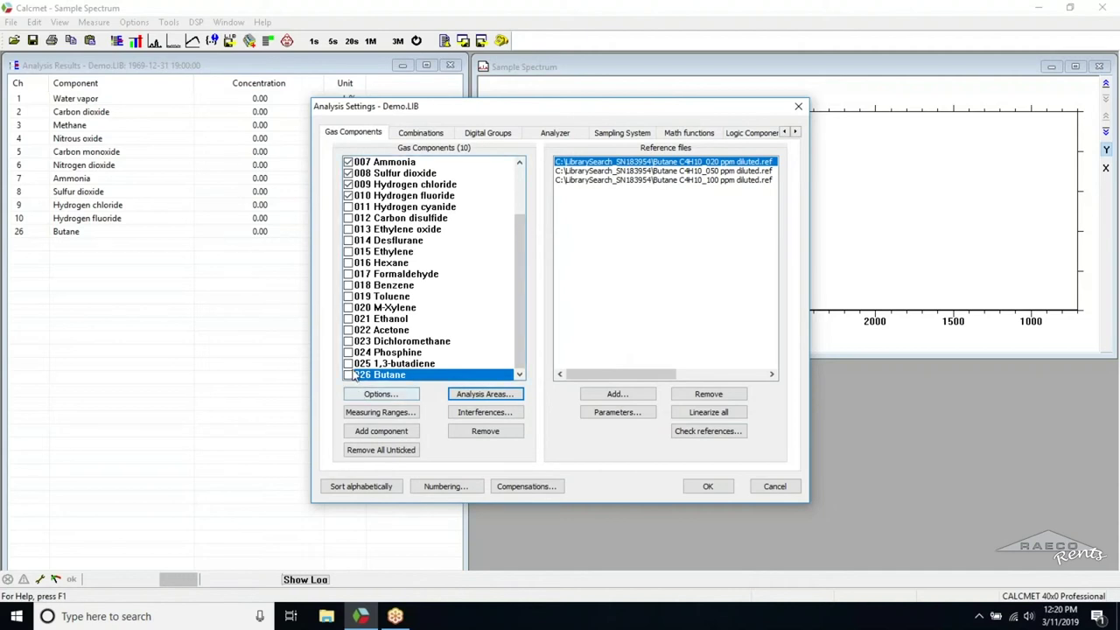
left_click(707, 487)
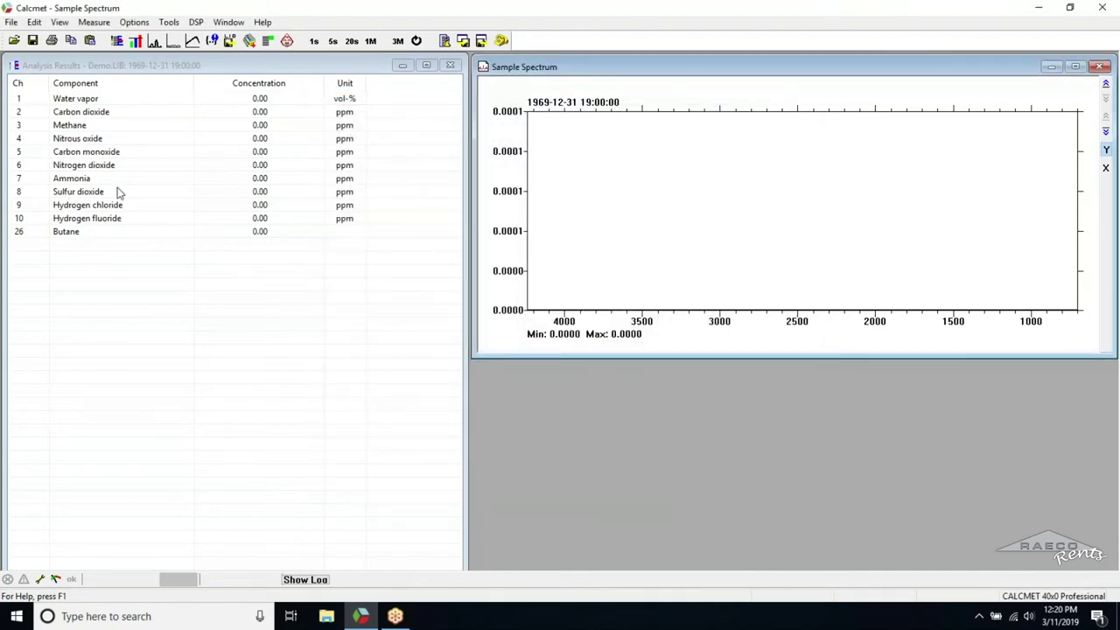